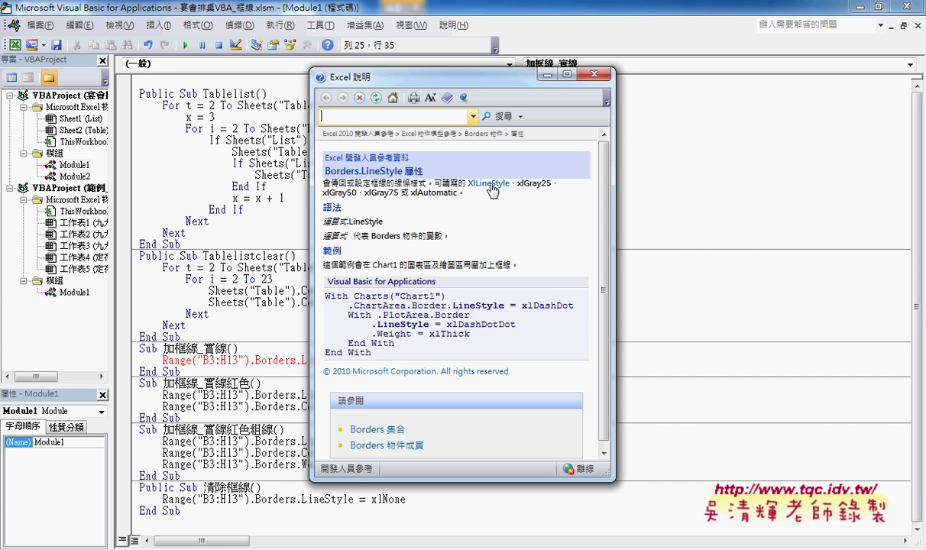
Step: Look up the XlLineStyle enumeration in Help, note xlContinuous, and close the Help window
{"action": "left_click", "coordinate": [492, 191]}
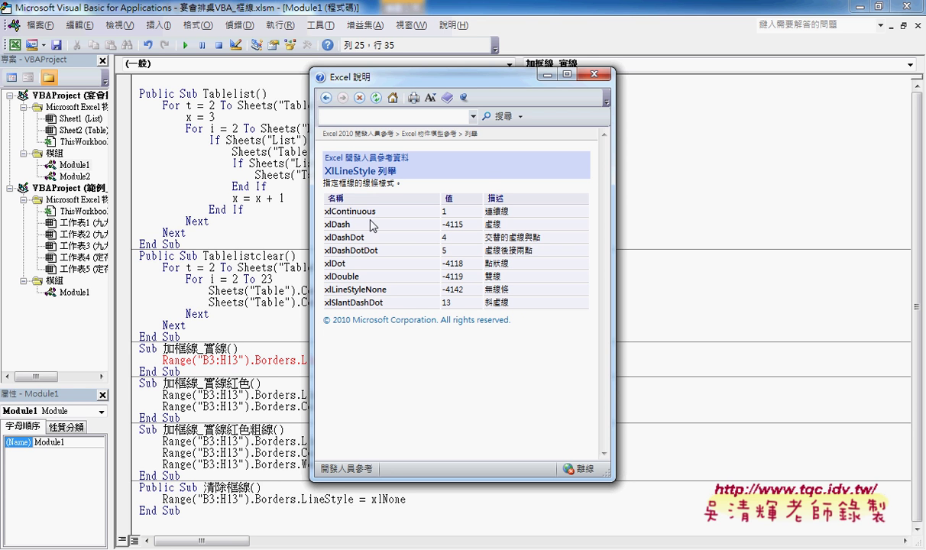
{"action": "left_click_drag", "start_coordinate": [375, 211], "coordinate": [326, 214]}
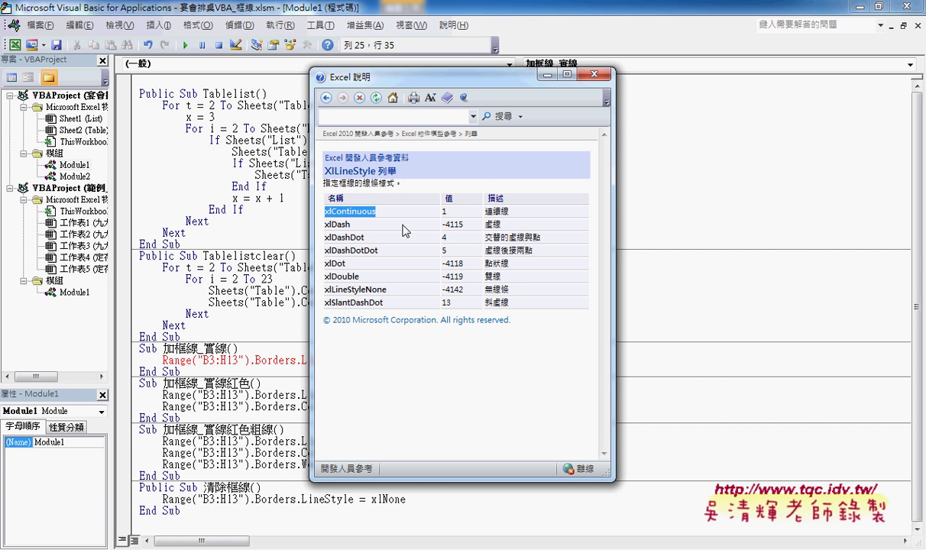
{"action": "left_click", "coordinate": [594, 77]}
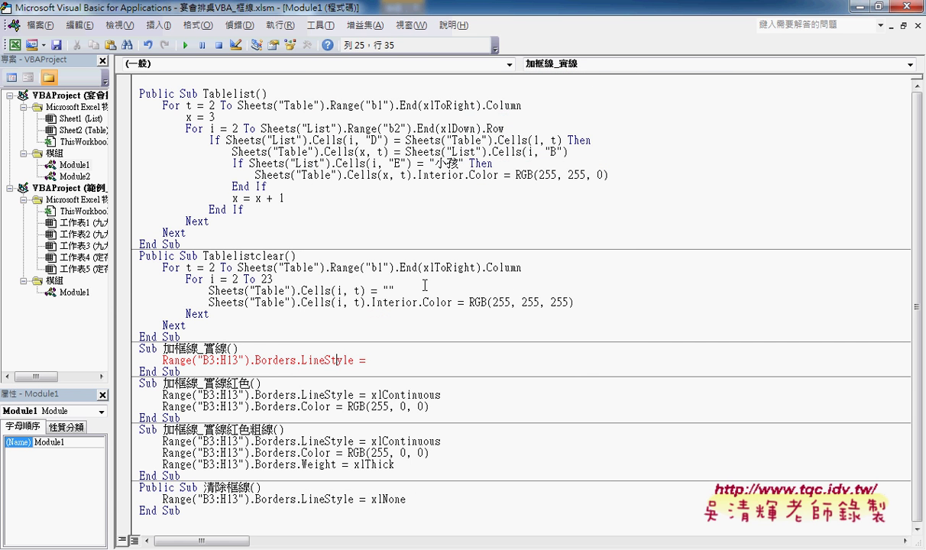
Step: Complete the solid-border macro's line as LineStyle = xlContinuous
{"action": "left_click", "coordinate": [369, 360]}
{"action": "type", "text": "xlContinuous"}
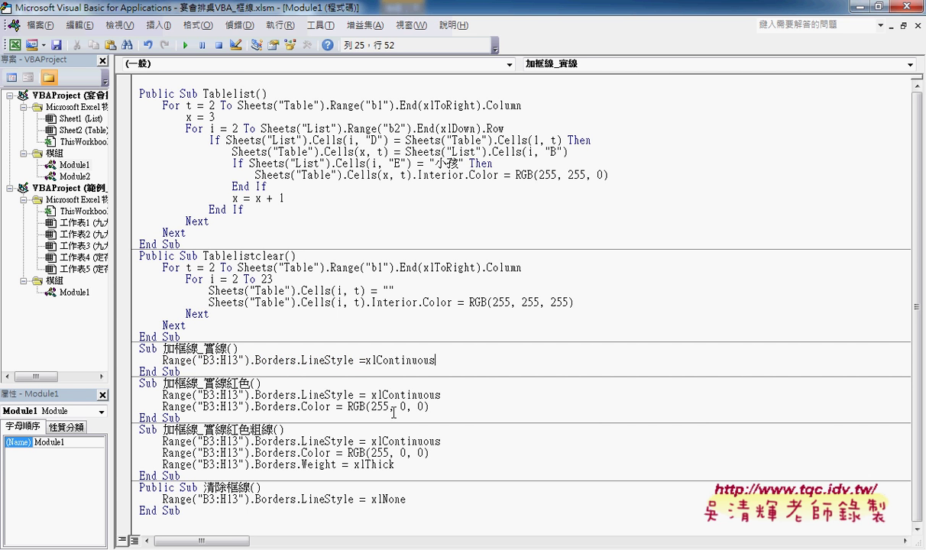
{"action": "left_click", "coordinate": [372, 391]}
{"action": "left_click_drag", "start_coordinate": [441, 360], "coordinate": [248, 357]}
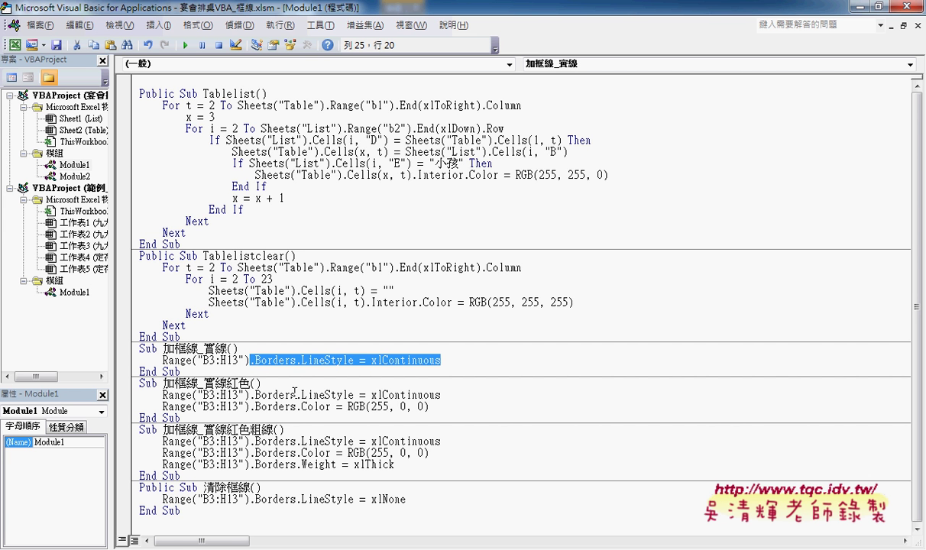
Step: Rewrite the red macro's border colour line as .Color = RGB(255,0,0)
{"action": "left_click_drag", "start_coordinate": [427, 406], "coordinate": [296, 406]}
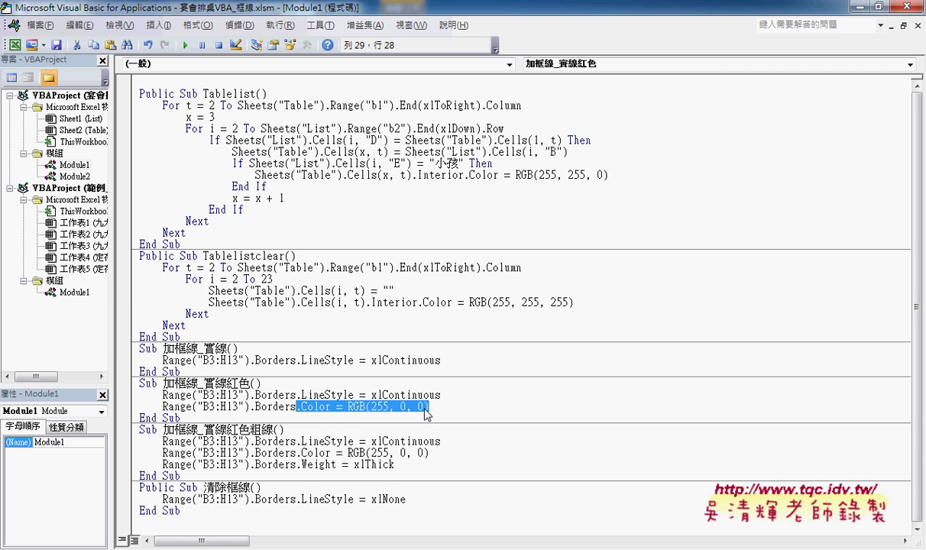
{"action": "type", "text": ".c"}
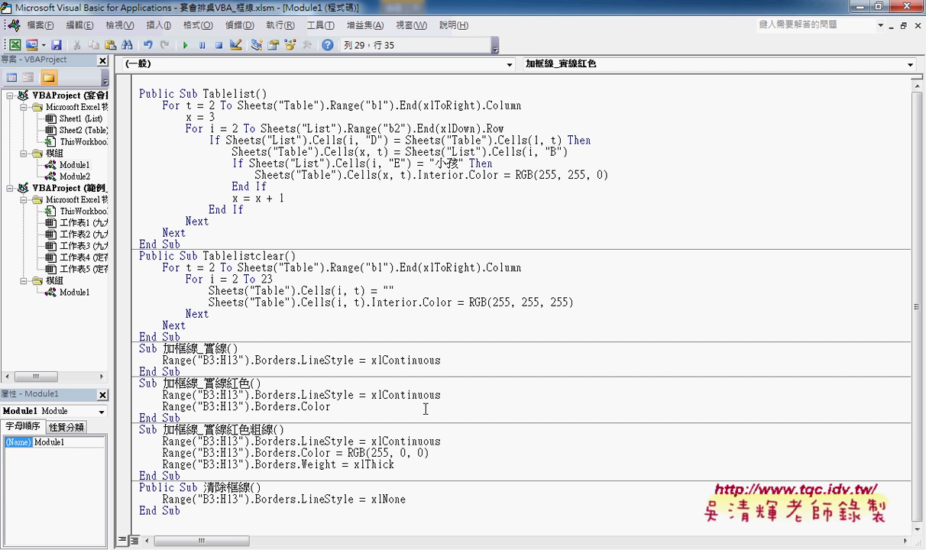
{"action": "type", "text": "="}
{"action": "type", "text": "rg"}
{"action": "type", "text": "b"}
{"action": "type", "text": "("}
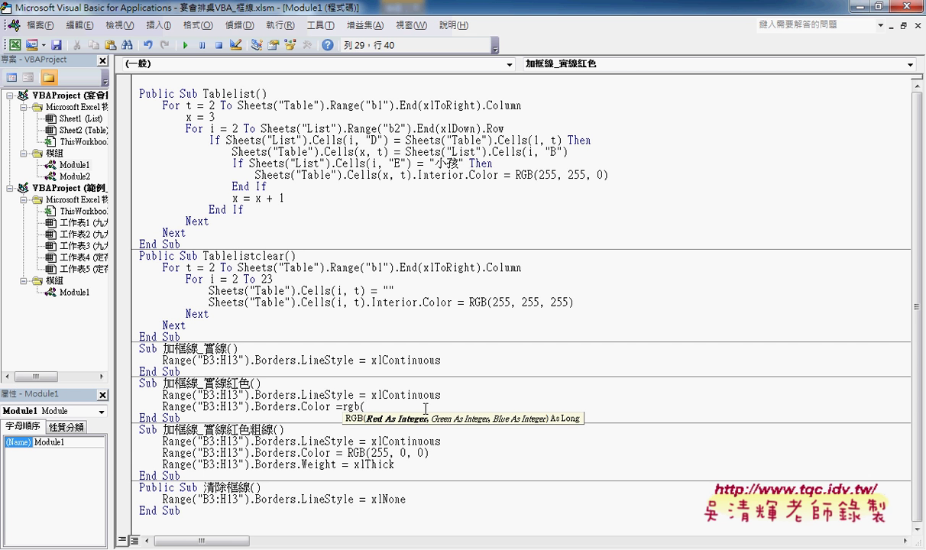
{"action": "type", "text": "255"}
{"action": "type", "text": ",0,"}
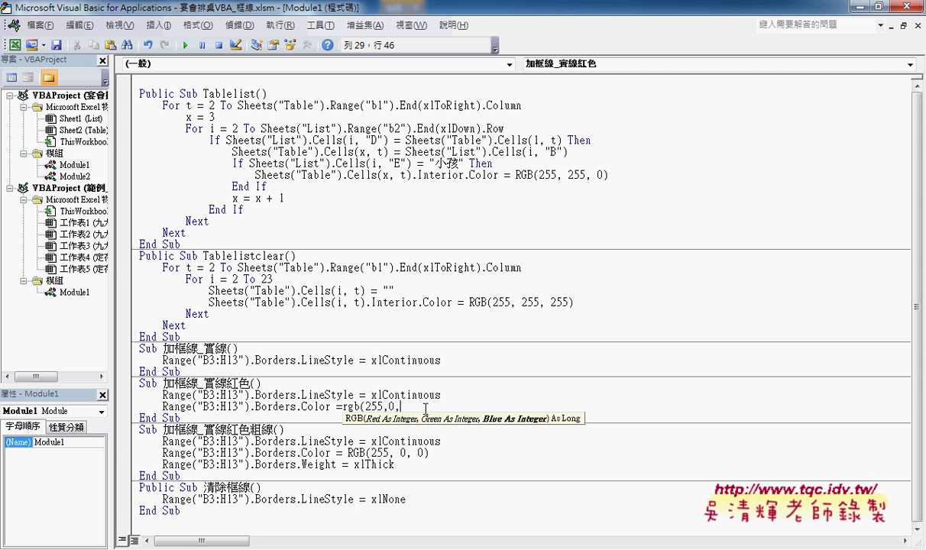
{"action": "type", "text": "0)"}
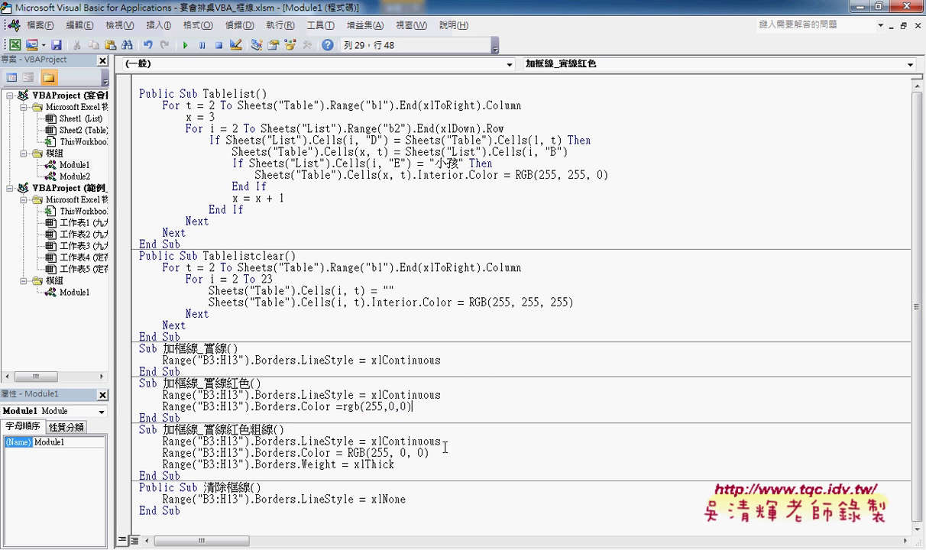
{"action": "left_click", "coordinate": [301, 465]}
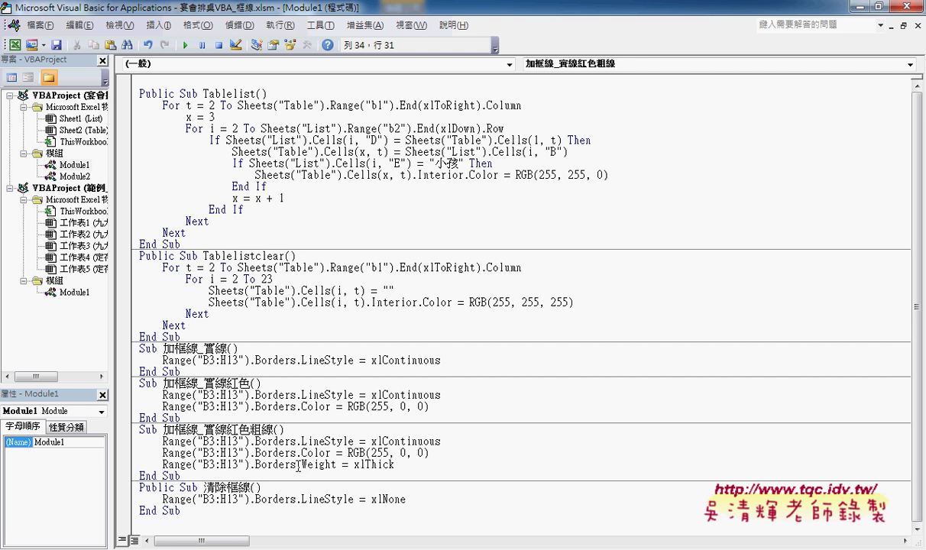
{"action": "left_click_drag", "start_coordinate": [297, 465], "coordinate": [338, 465]}
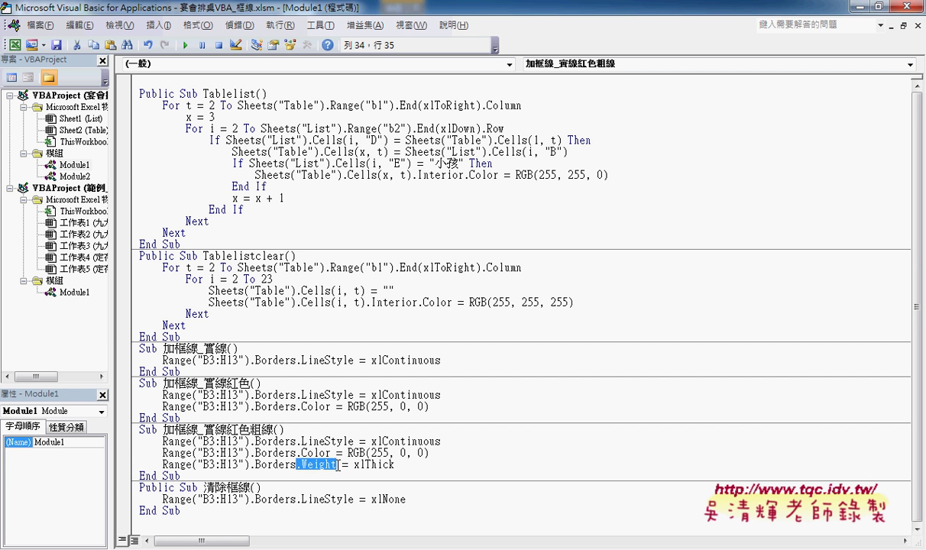
{"action": "left_click", "coordinate": [325, 466]}
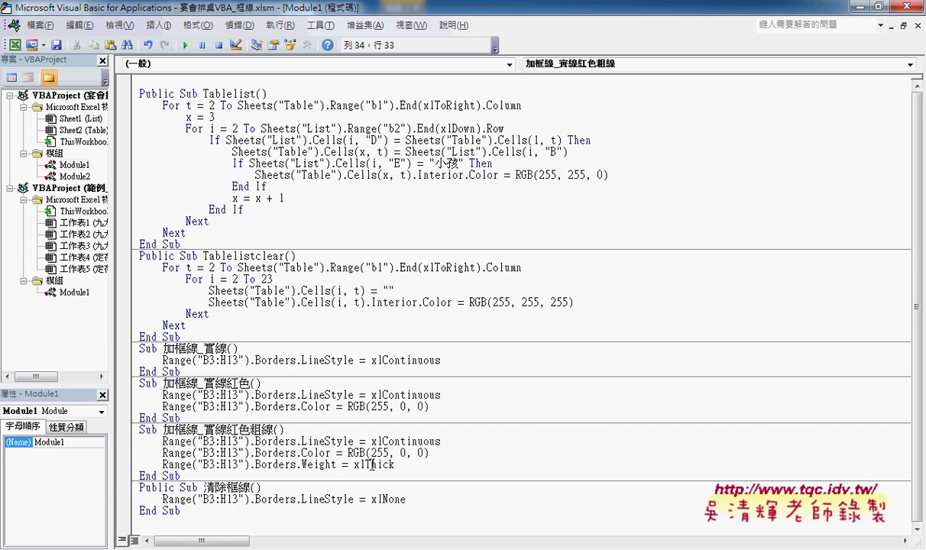
{"action": "key", "text": "F1"}
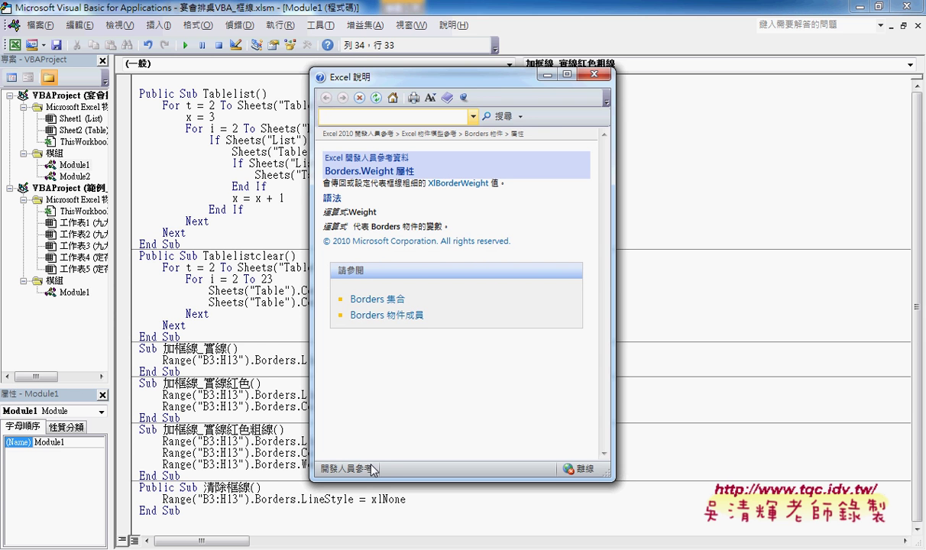
{"action": "left_click", "coordinate": [457, 186]}
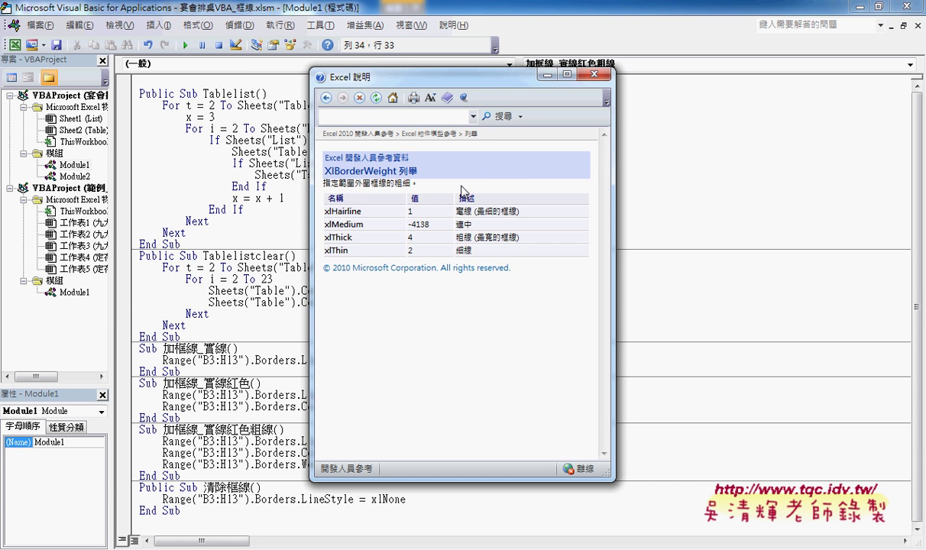
{"action": "left_click_drag", "start_coordinate": [350, 212], "coordinate": [349, 211]}
{"action": "left_click_drag", "start_coordinate": [477, 212], "coordinate": [517, 211]}
{"action": "left_click_drag", "start_coordinate": [456, 225], "coordinate": [473, 238]}
{"action": "left_click", "coordinate": [457, 252]}
{"action": "left_click_drag", "start_coordinate": [432, 79], "coordinate": [633, 84]}
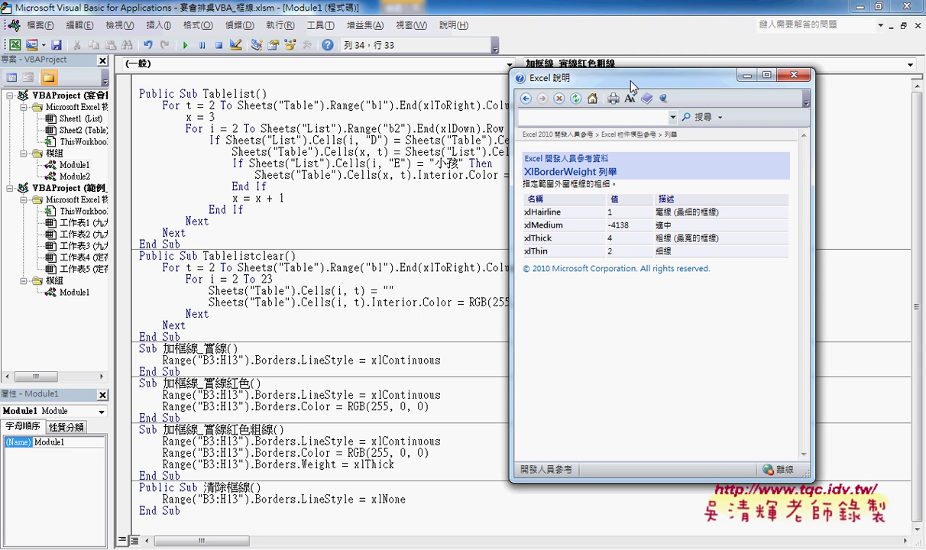
{"action": "left_click_drag", "start_coordinate": [556, 238], "coordinate": [500, 233]}
{"action": "double_click", "coordinate": [609, 239]}
{"action": "double_click", "coordinate": [529, 240]}
{"action": "left_click", "coordinate": [794, 75]}
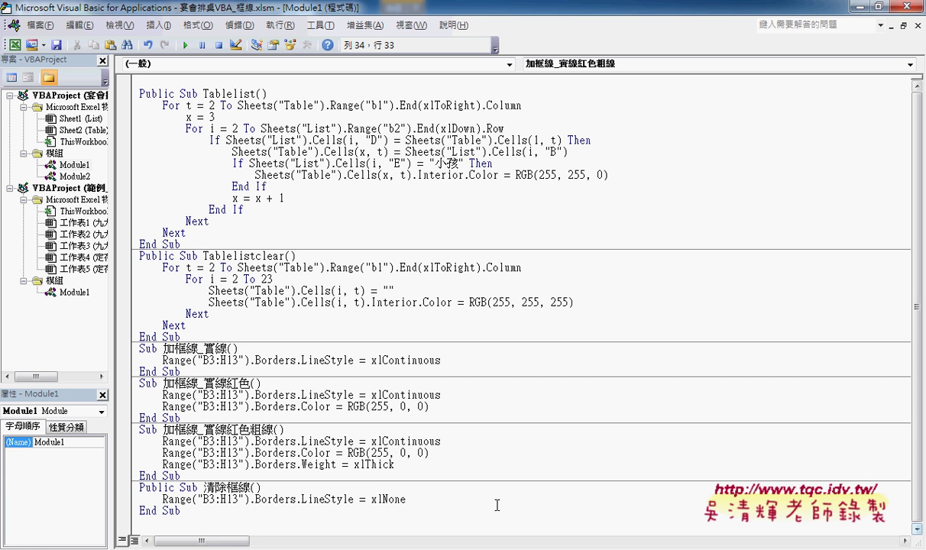
Step: Review the clear-border macro's LineStyle = xlNone line and the solid macro's Range line
{"action": "left_click_drag", "start_coordinate": [372, 499], "coordinate": [409, 501]}
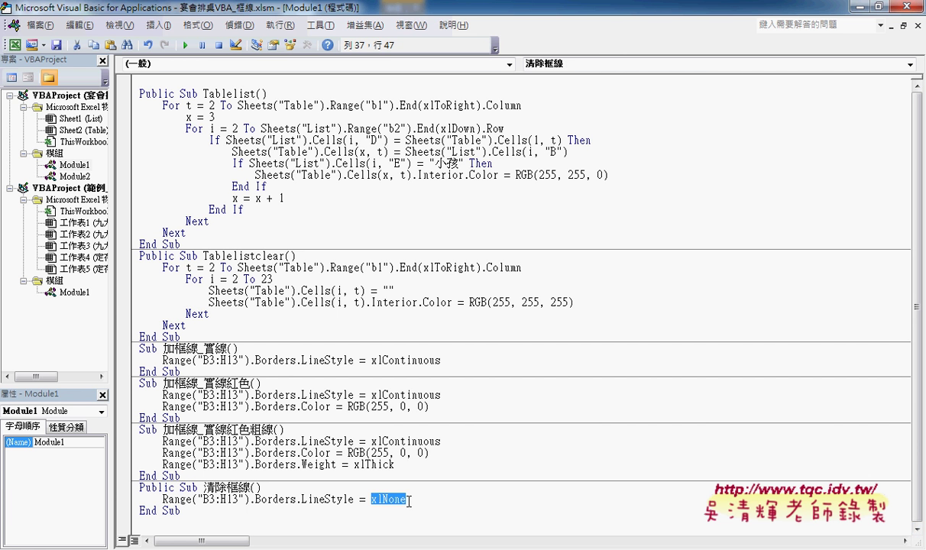
{"action": "left_click_drag", "start_coordinate": [296, 501], "coordinate": [409, 501]}
{"action": "left_click_drag", "start_coordinate": [297, 501], "coordinate": [415, 502]}
{"action": "left_click_drag", "start_coordinate": [163, 360], "coordinate": [253, 360]}
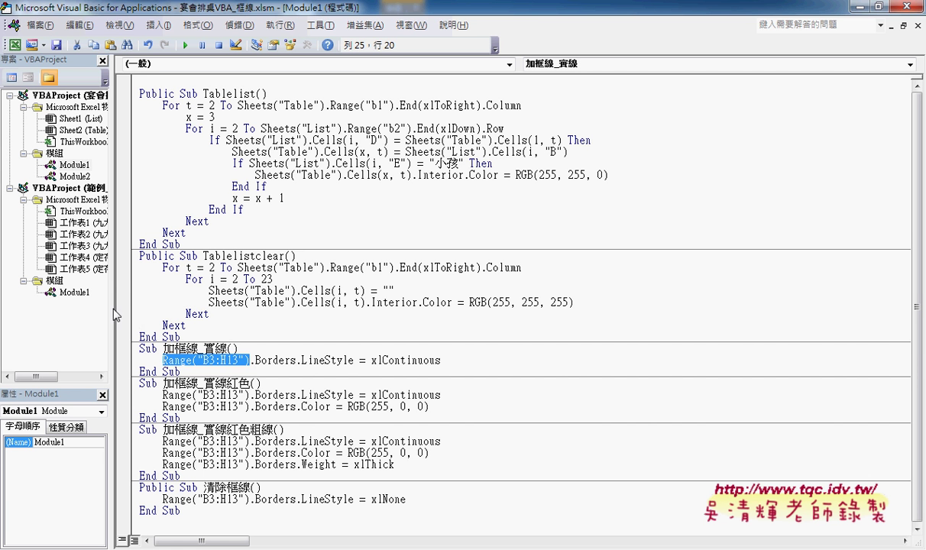
Step: Close the VBA editor and bring up the 範例_01大型試算表 workbook with its four border buttons
{"action": "left_click", "coordinate": [908, 9]}
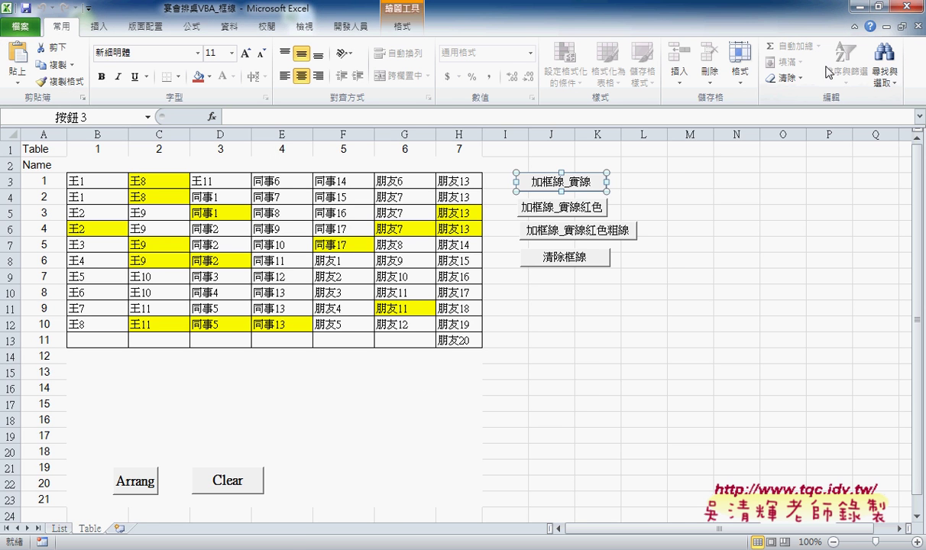
{"action": "mouse_move", "coordinate": [245, 549]}
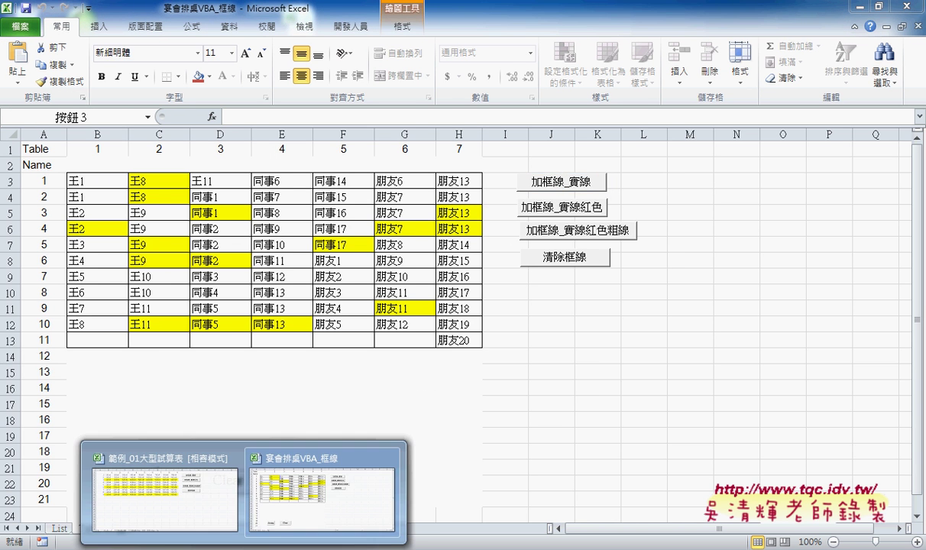
{"action": "left_click", "coordinate": [226, 505]}
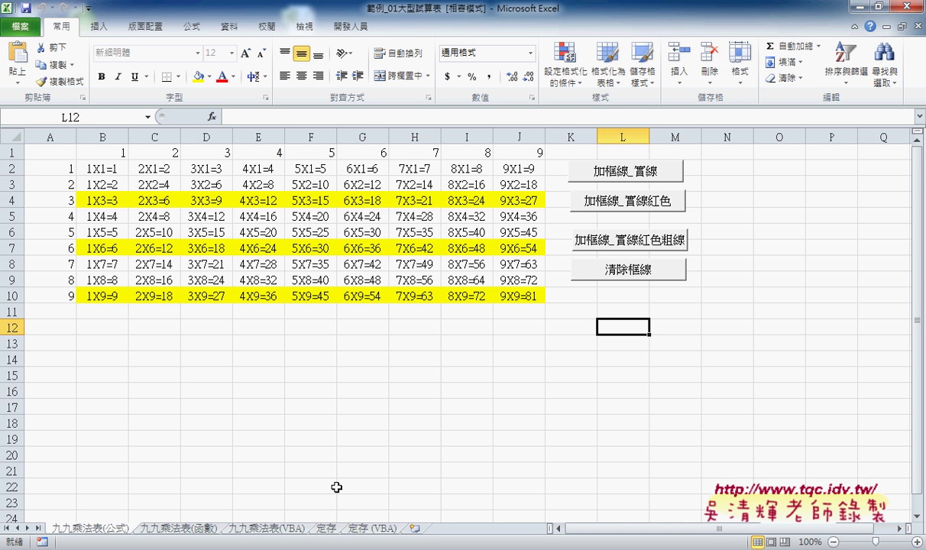
{"action": "key", "text": "ctrl+shift+d"}
{"action": "mouse_move", "coordinate": [680, 307]}
{"action": "left_mouse_down"}
{"action": "mouse_move", "coordinate": [601, 308]}
{"action": "mouse_move", "coordinate": [611, 307]}
{"action": "left_mouse_up"}
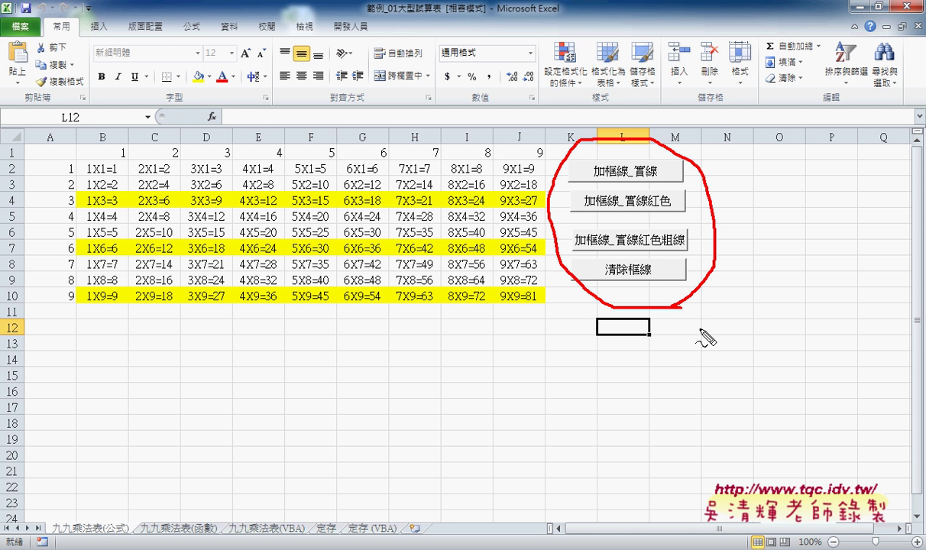
{"action": "key", "text": "Escape"}
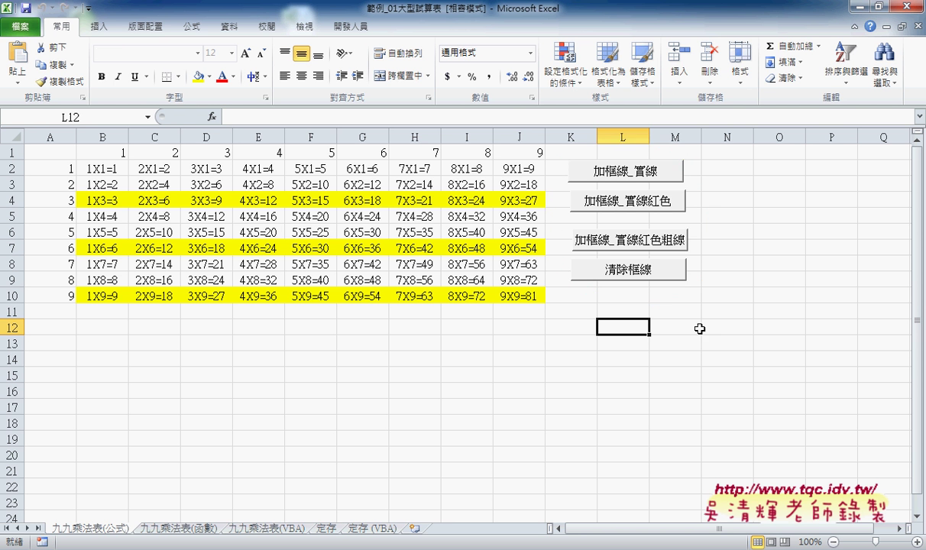
Step: Apply solid black, then red, then thick red borders to the table using the macro buttons
{"action": "left_click", "coordinate": [630, 176]}
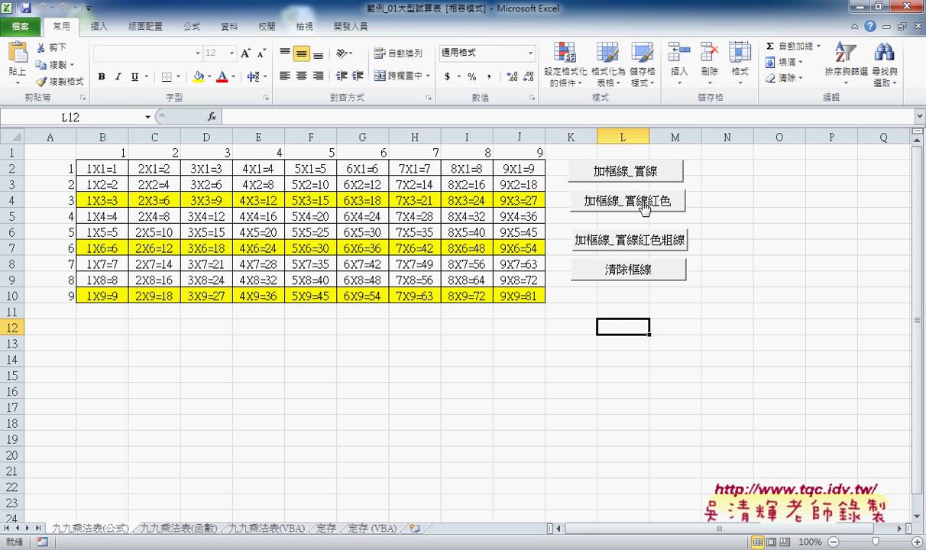
{"action": "left_click", "coordinate": [642, 205]}
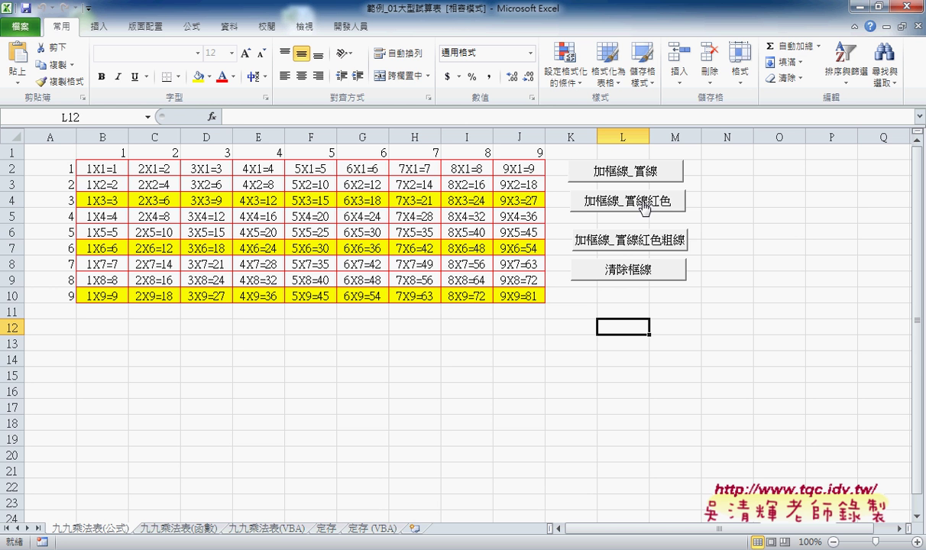
{"action": "left_click", "coordinate": [648, 241]}
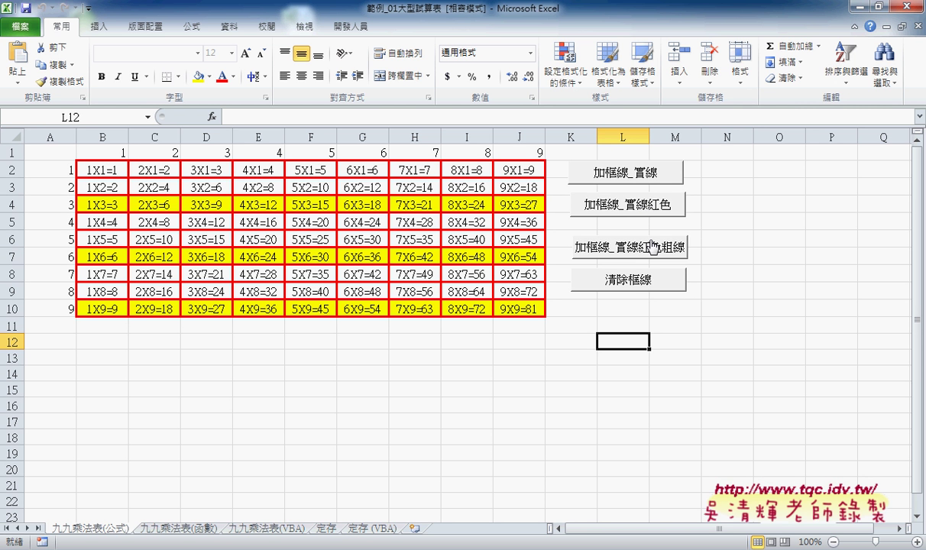
Step: Clear the borders, select B2:J10, and switch to the 程式碼 document in Chrome
{"action": "left_click", "coordinate": [644, 283]}
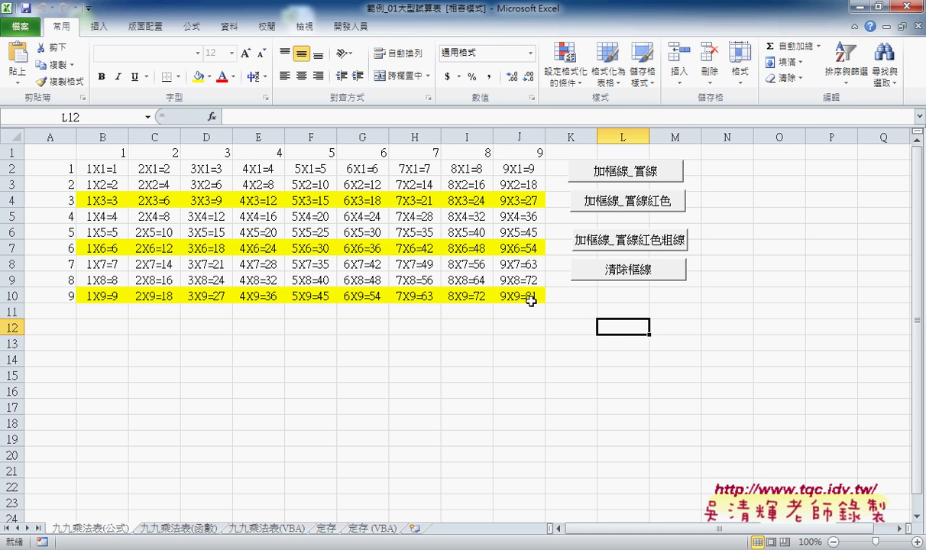
{"action": "left_click_drag", "start_coordinate": [99, 165], "coordinate": [528, 304]}
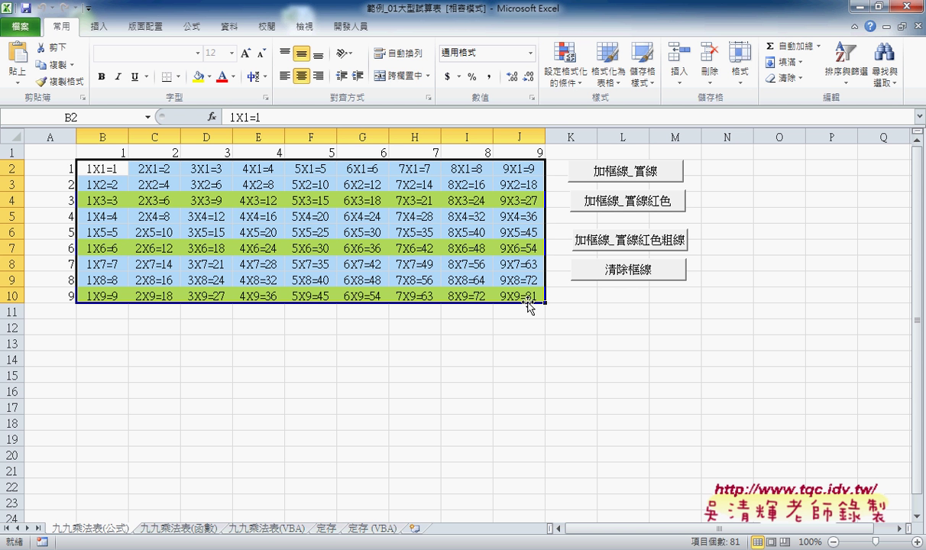
{"action": "key", "text": "alt+Tab"}
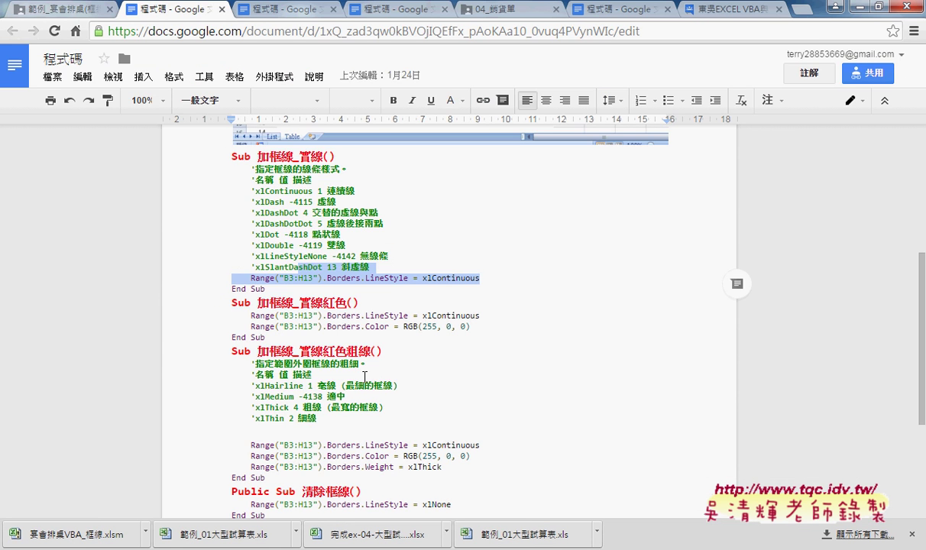
Step: Close the 程式碼 preview and go through _雲端白板畫面(2015), 其他補充範例(89), 01_入門 into 範例_宴會排桌(框線物件)
{"action": "left_click", "coordinate": [62, 9]}
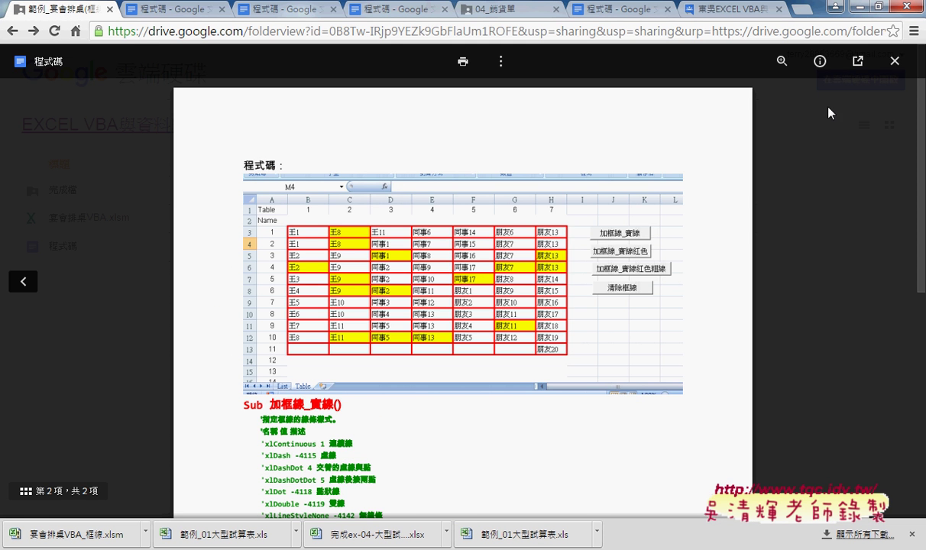
{"action": "left_click", "coordinate": [894, 61]}
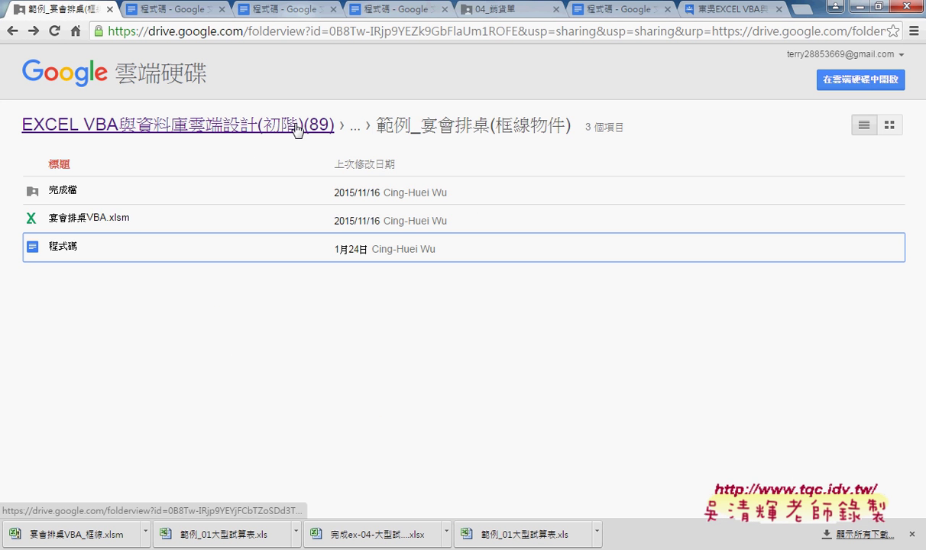
{"action": "left_click", "coordinate": [333, 125]}
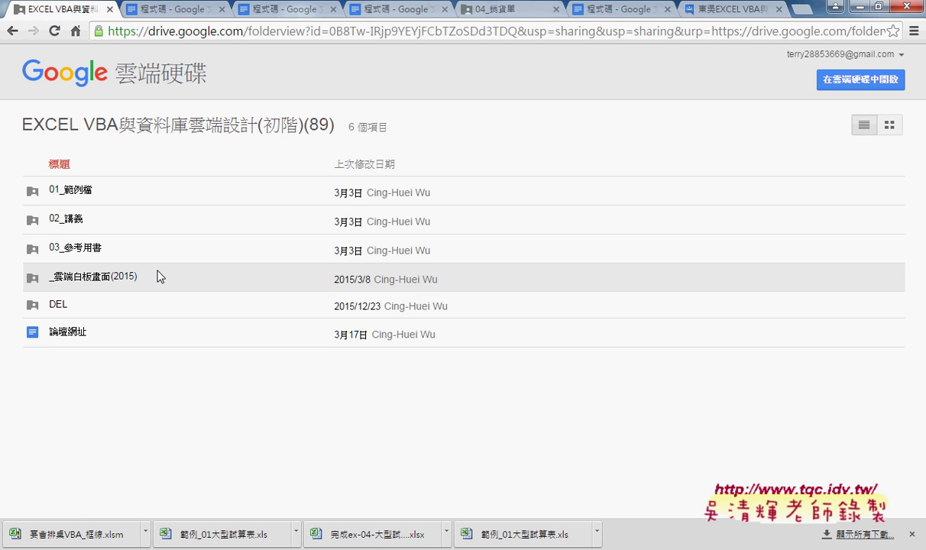
{"action": "left_click", "coordinate": [135, 283]}
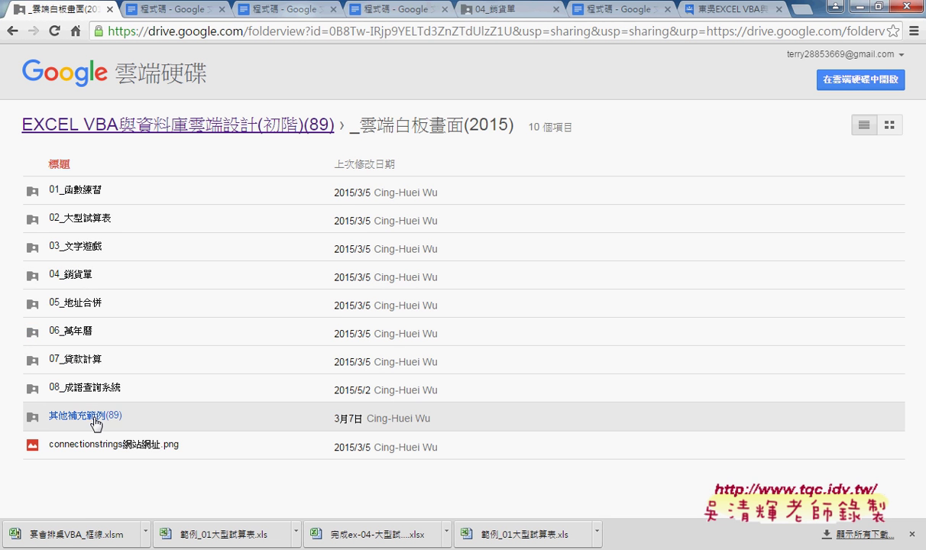
{"action": "left_click", "coordinate": [91, 417]}
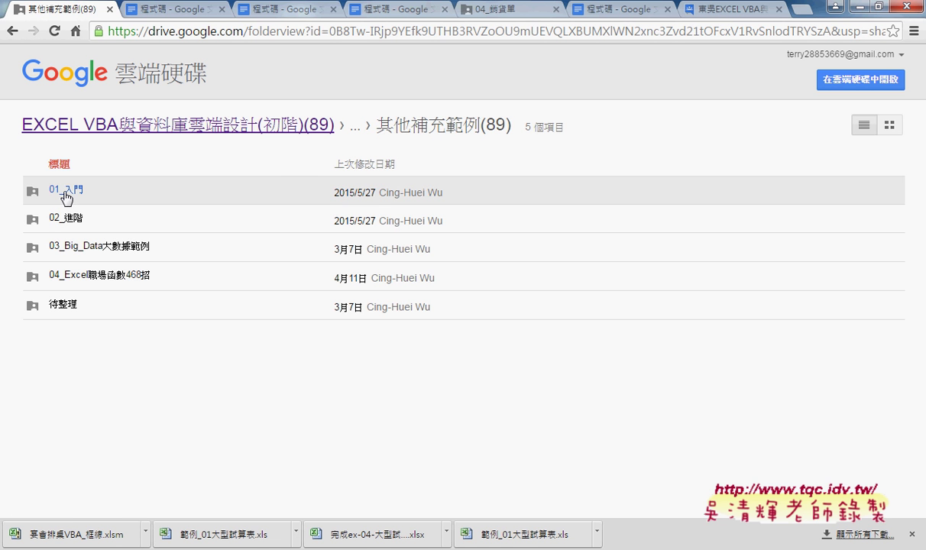
{"action": "left_click", "coordinate": [65, 193]}
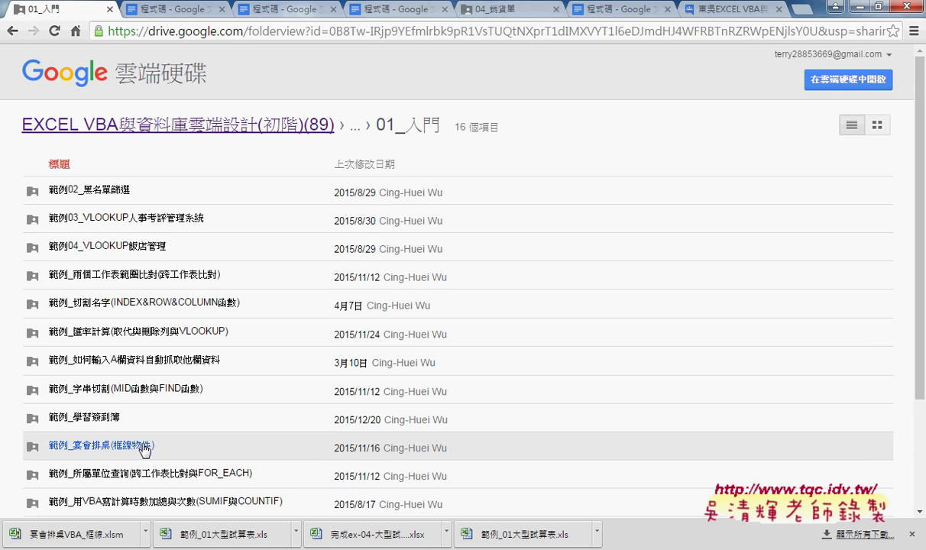
{"action": "left_click", "coordinate": [134, 451]}
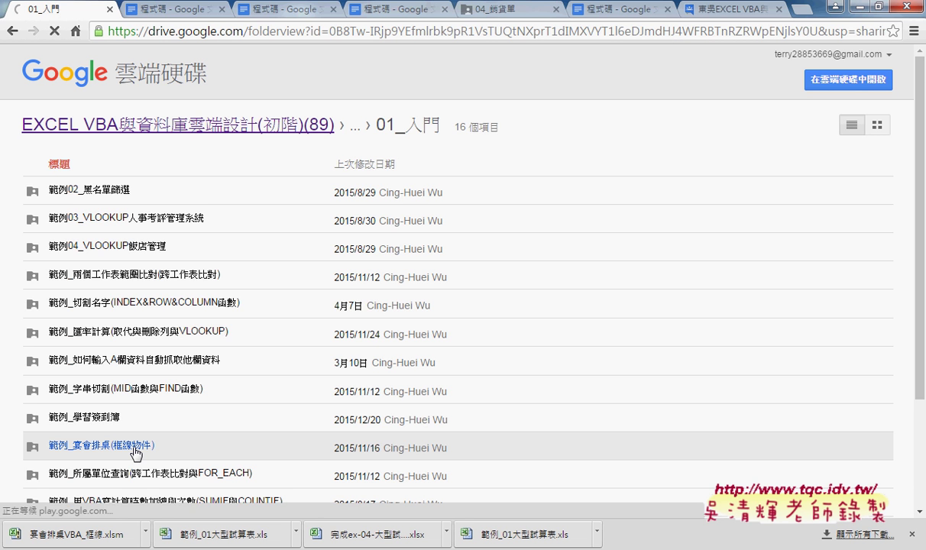